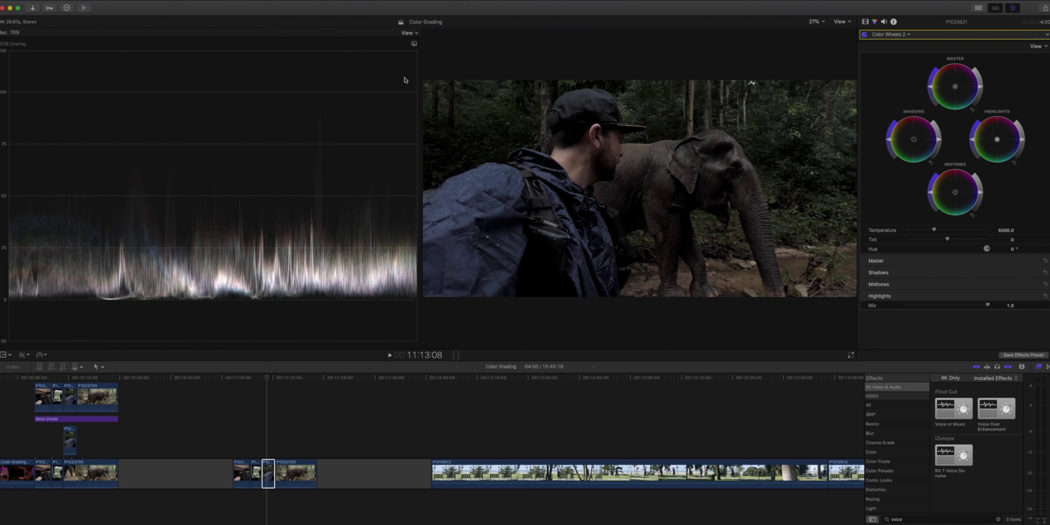
Add a reference guide line to the RGB Overlay waveform beside the man-and-elephant shot
{"action": "left_click_drag", "start_coordinate": [363, 122], "coordinate": [390, 140]}
Adjust Master, Shadows and Midtones brightness and raise the Highlights in Color Wheels 2
{"action": "mouse_move", "coordinate": [981, 90]}
{"action": "left_mouse_down"}
{"action": "mouse_move", "coordinate": [982, 73]}
{"action": "mouse_move", "coordinate": [981, 106]}
{"action": "mouse_move", "coordinate": [982, 68]}
{"action": "mouse_move", "coordinate": [981, 110]}
{"action": "mouse_move", "coordinate": [980, 73]}
{"action": "mouse_move", "coordinate": [978, 84]}
{"action": "left_mouse_up"}
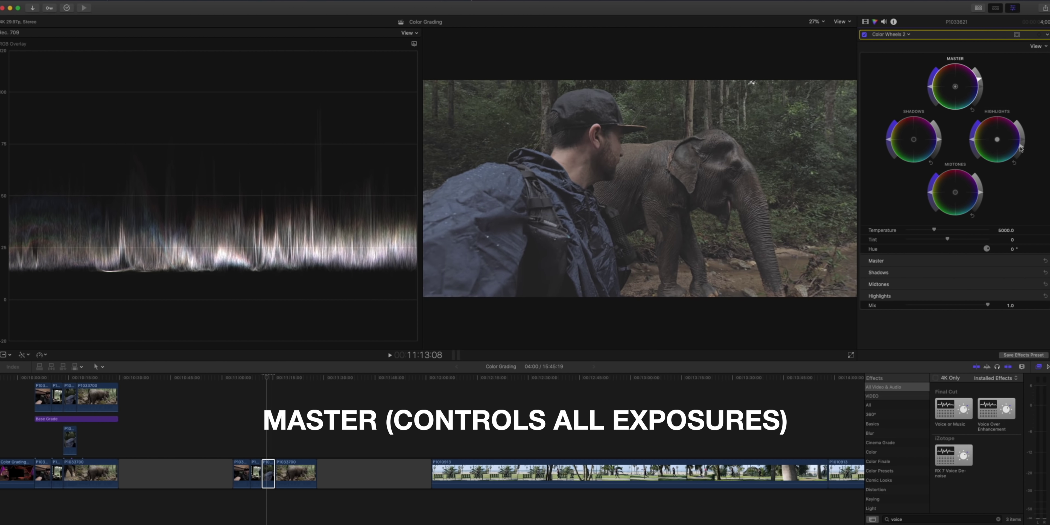
{"action": "left_click_drag", "start_coordinate": [939, 141], "coordinate": [940, 141]}
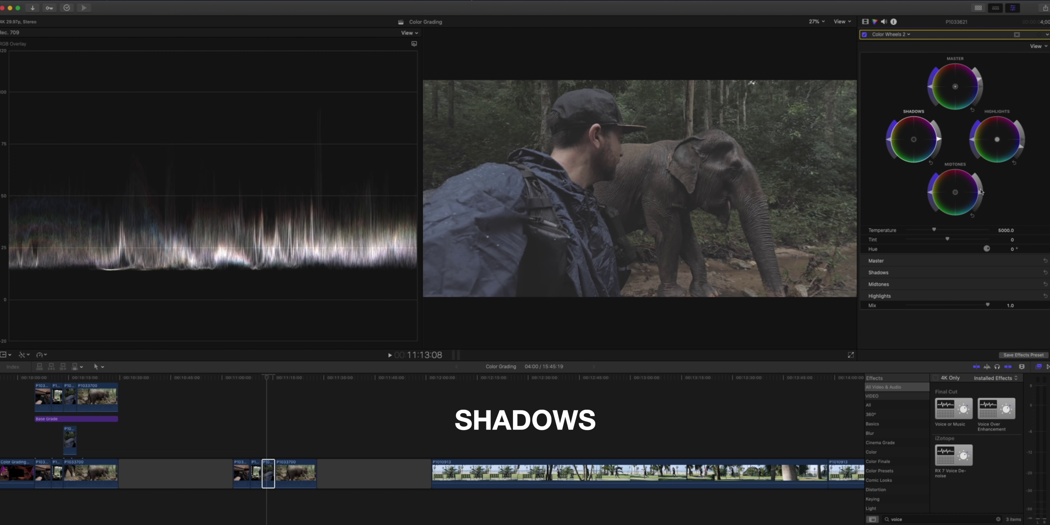
{"action": "mouse_move", "coordinate": [982, 195]}
{"action": "left_mouse_down"}
{"action": "mouse_move", "coordinate": [984, 184]}
{"action": "mouse_move", "coordinate": [983, 196]}
{"action": "left_mouse_up"}
{"action": "left_click_drag", "start_coordinate": [1015, 148], "coordinate": [1013, 143]}
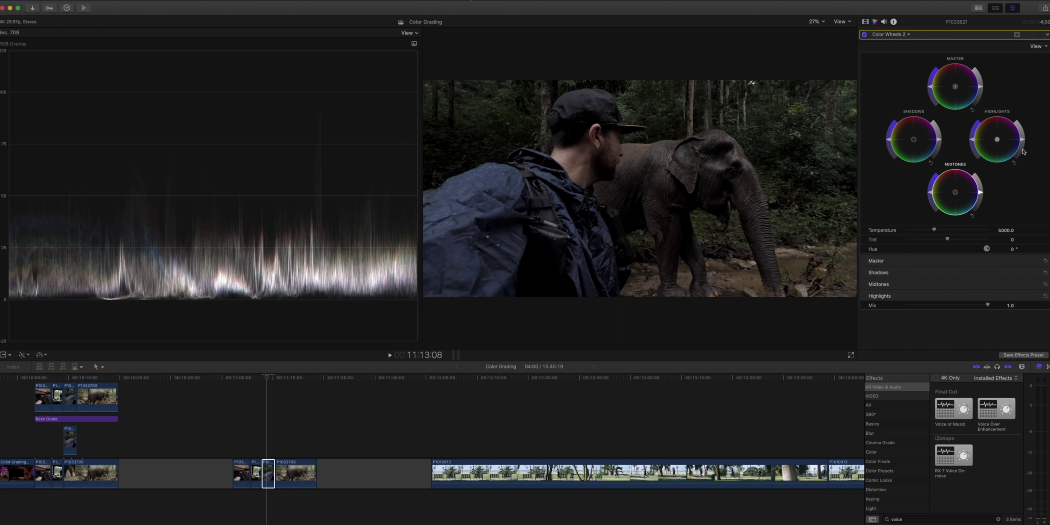
{"action": "left_click_drag", "start_coordinate": [1023, 150], "coordinate": [1015, 127]}
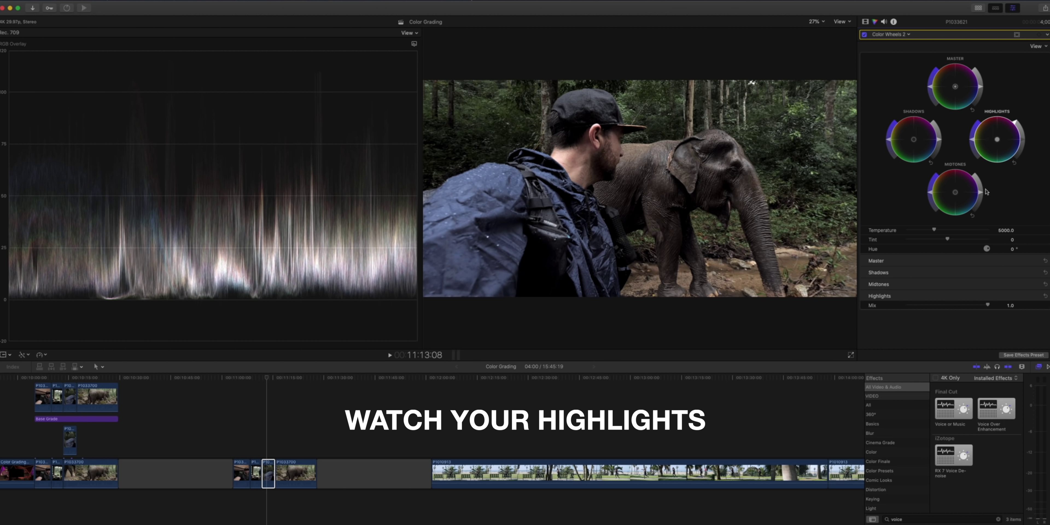
Brighten midtones, lift shadows, compare with the Mix slider and raise Master saturation slightly
{"action": "left_click_drag", "start_coordinate": [980, 196], "coordinate": [979, 181]}
{"action": "left_click_drag", "start_coordinate": [940, 149], "coordinate": [980, 188]}
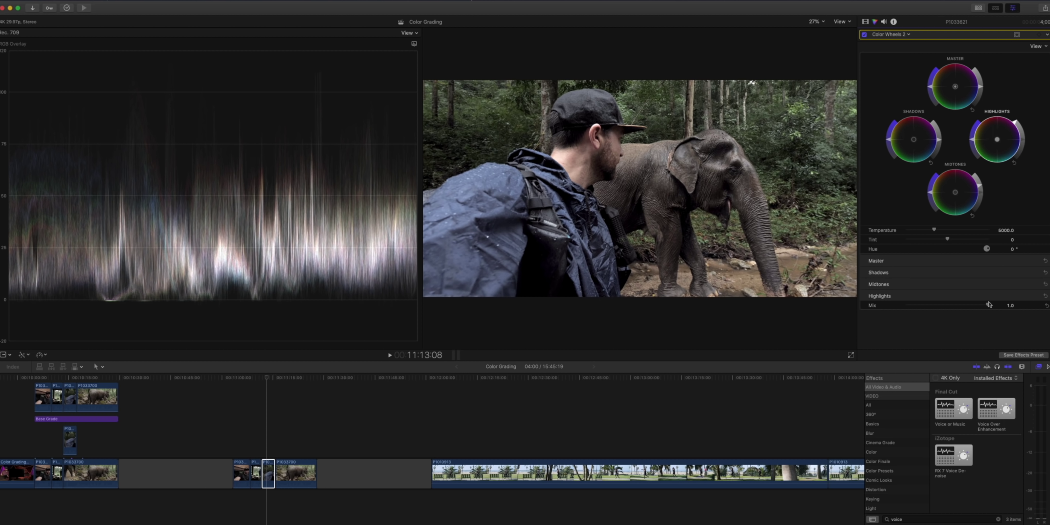
{"action": "left_click_drag", "start_coordinate": [987, 305], "coordinate": [1016, 306]}
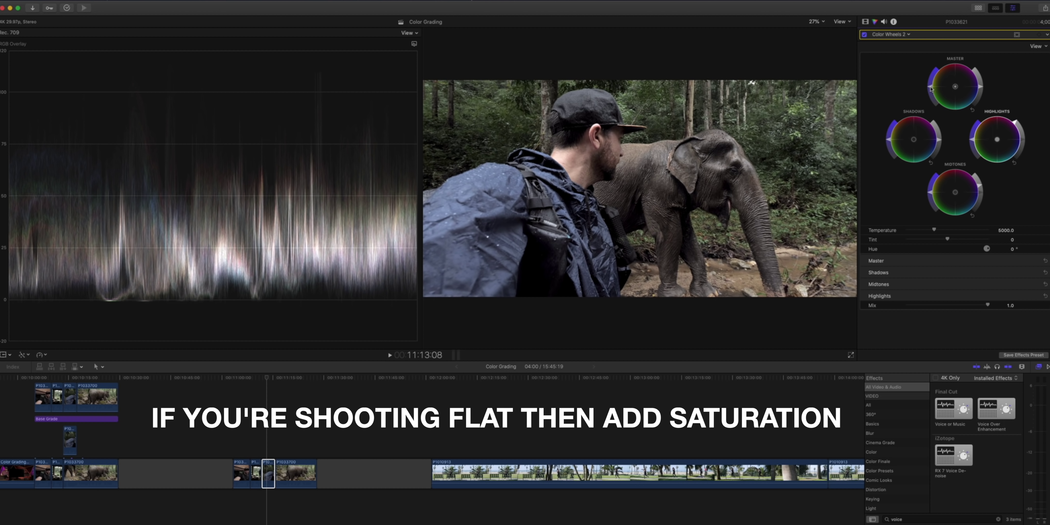
{"action": "left_click_drag", "start_coordinate": [931, 89], "coordinate": [930, 82]}
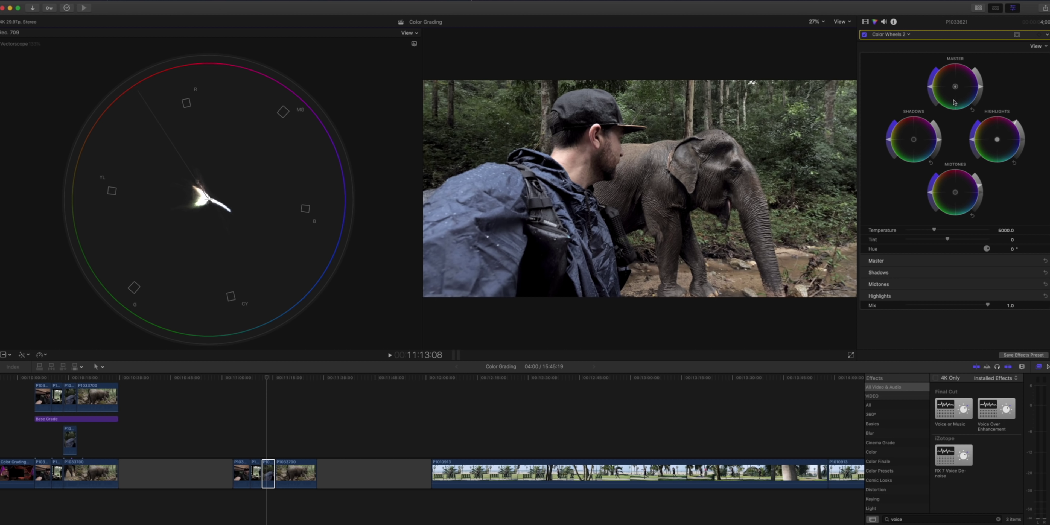
Boost Master saturation, show RGB Parade and reset white balance to Temperature 5000, Tint 0
{"action": "left_click_drag", "start_coordinate": [937, 90], "coordinate": [933, 83]}
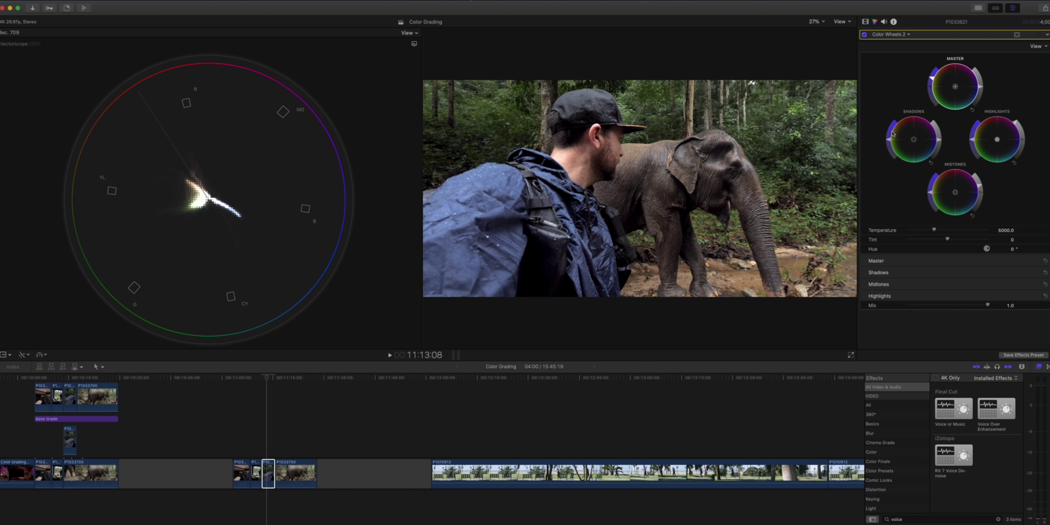
{"action": "key", "text": "ctrl+shift+7"}
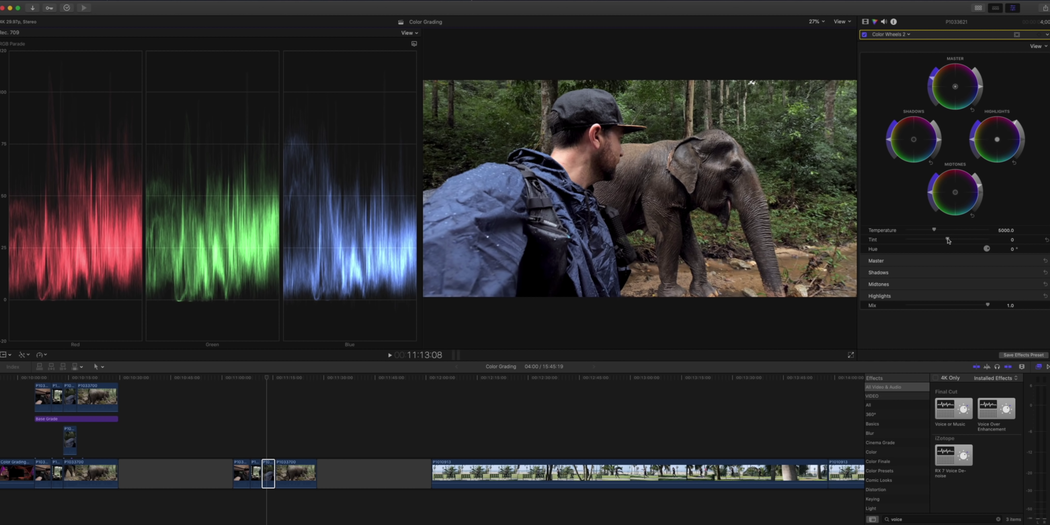
{"action": "left_click_drag", "start_coordinate": [948, 240], "coordinate": [948, 241]}
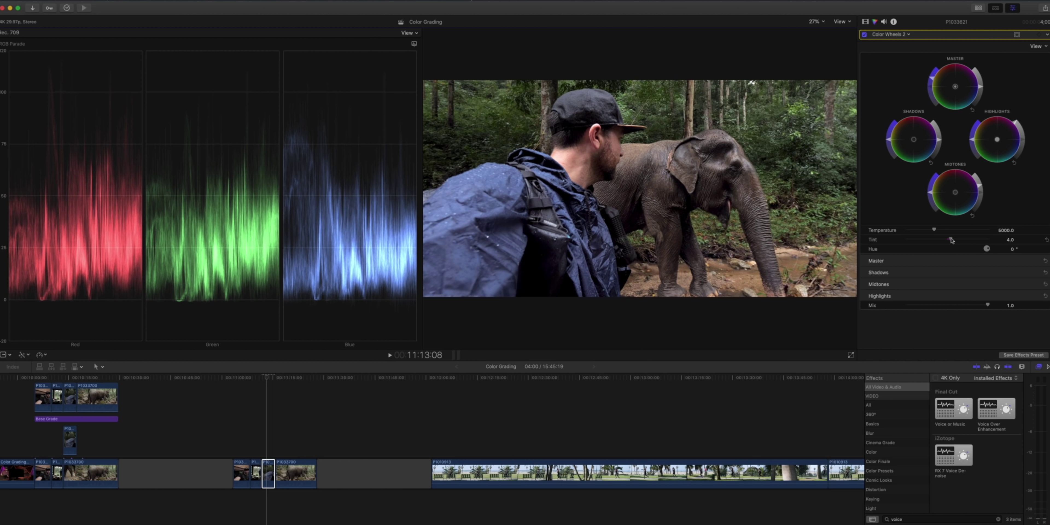
{"action": "left_click_drag", "start_coordinate": [951, 240], "coordinate": [1006, 241]}
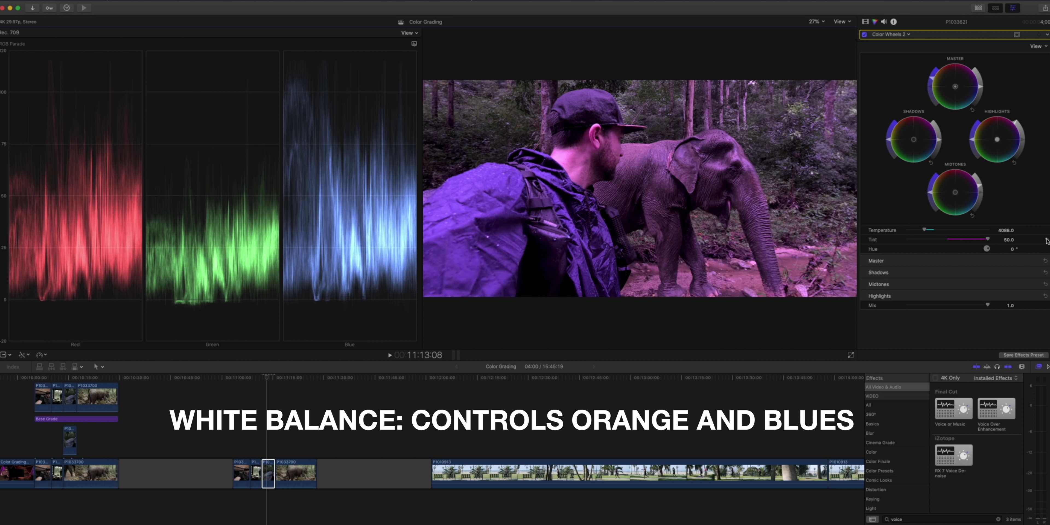
{"action": "left_click", "coordinate": [1045, 240]}
{"action": "left_click_drag", "start_coordinate": [947, 240], "coordinate": [948, 241]}
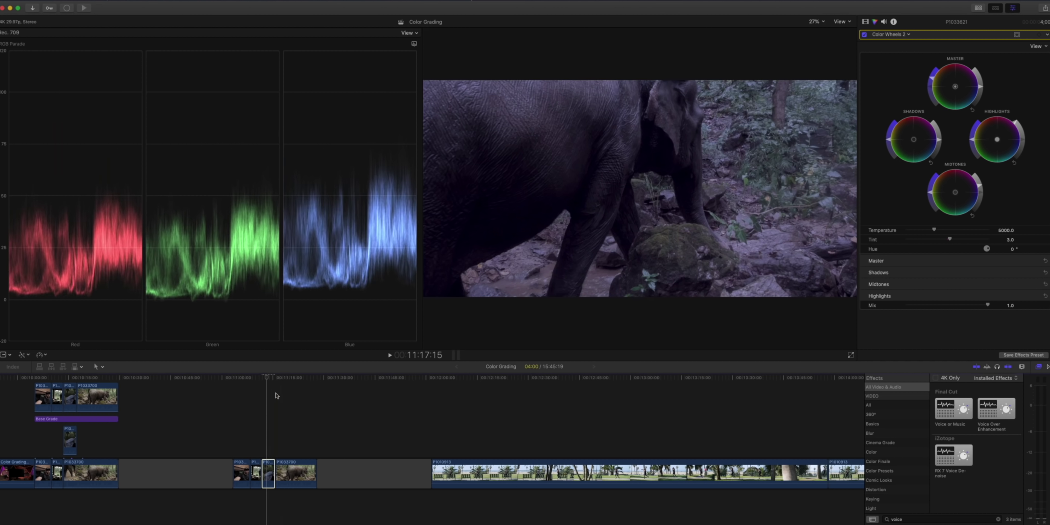
On clip P1033700, raise Highlights and Master saturation while checking Luma and Vectorscope
{"action": "left_click", "coordinate": [291, 414]}
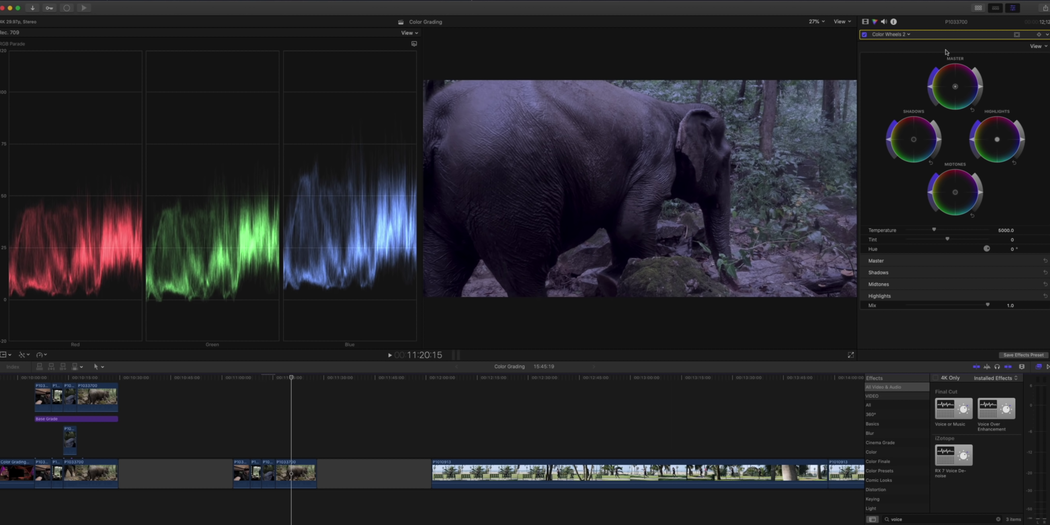
{"action": "left_click", "coordinate": [414, 44]}
{"action": "left_click", "coordinate": [452, 122]}
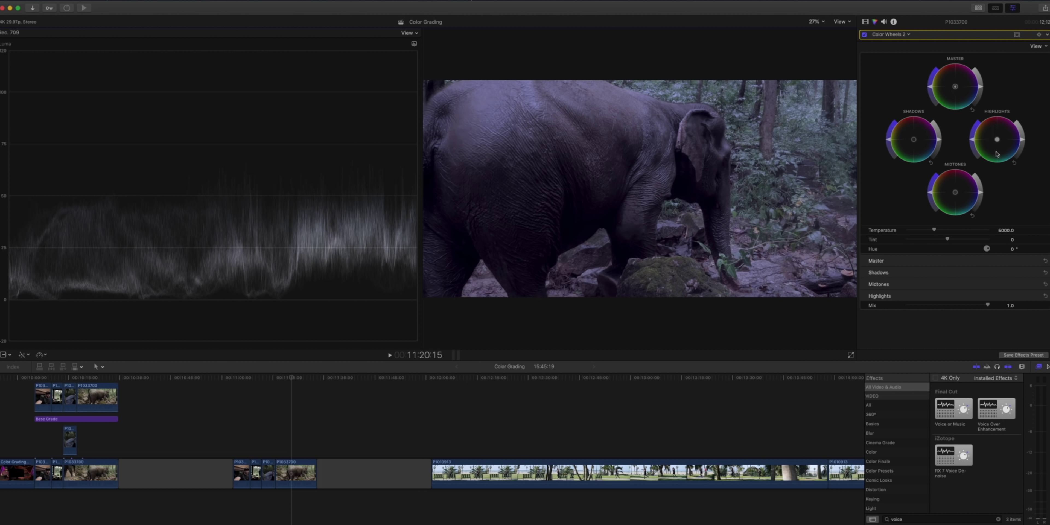
{"action": "left_click_drag", "start_coordinate": [1023, 141], "coordinate": [1022, 127]}
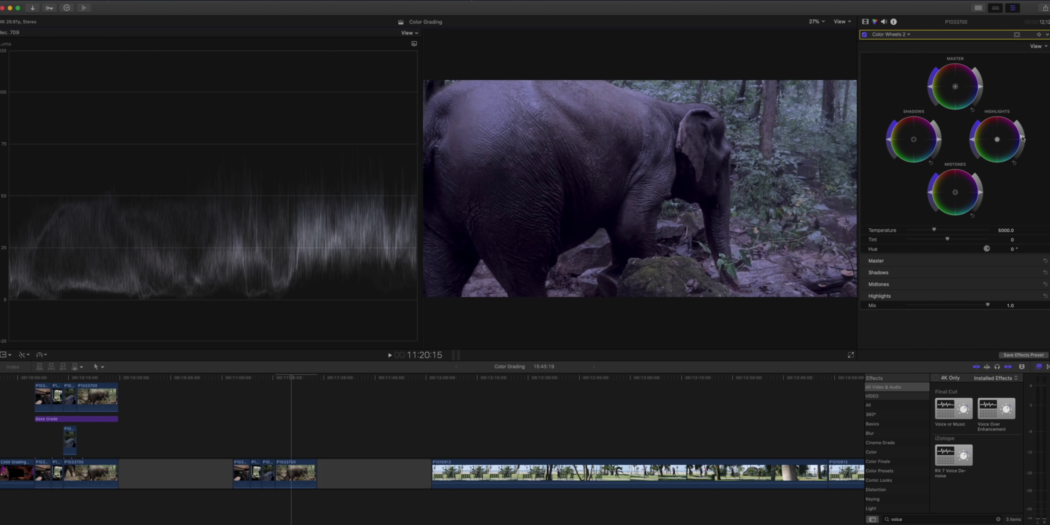
{"action": "left_click", "coordinate": [414, 44]}
{"action": "left_click", "coordinate": [431, 61]}
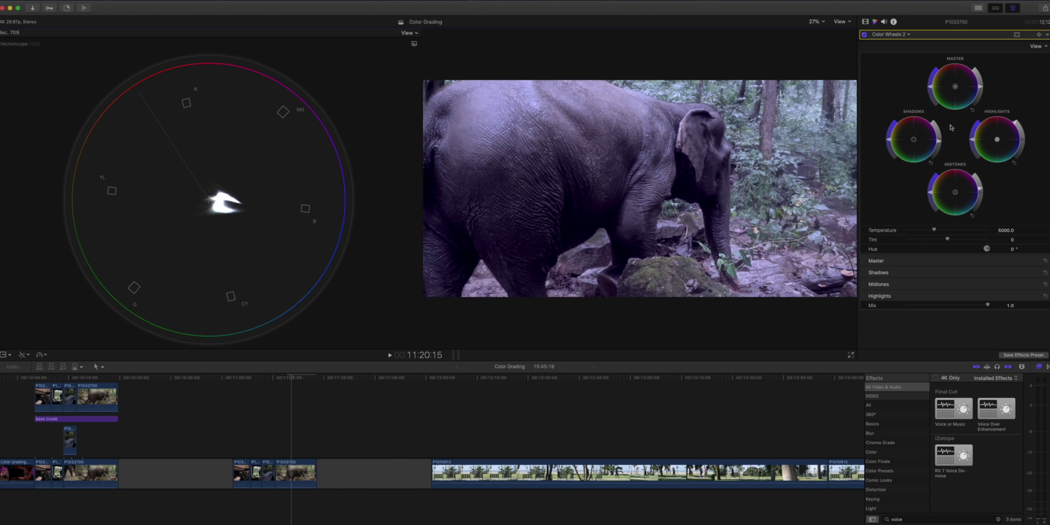
{"action": "left_click_drag", "start_coordinate": [929, 87], "coordinate": [930, 77]}
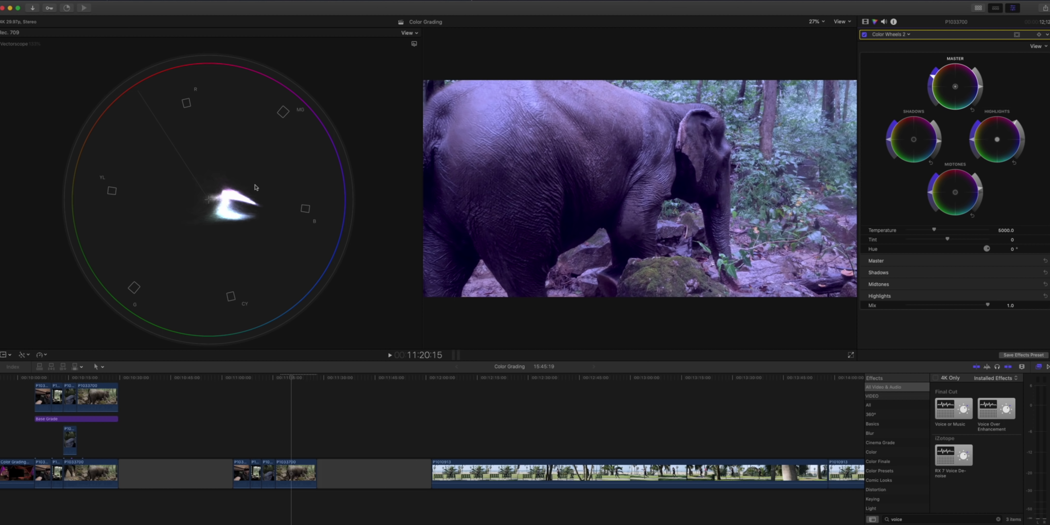
Switch the scope to the RGB Parade waveform and warm the white balance
{"action": "left_click", "coordinate": [413, 44]}
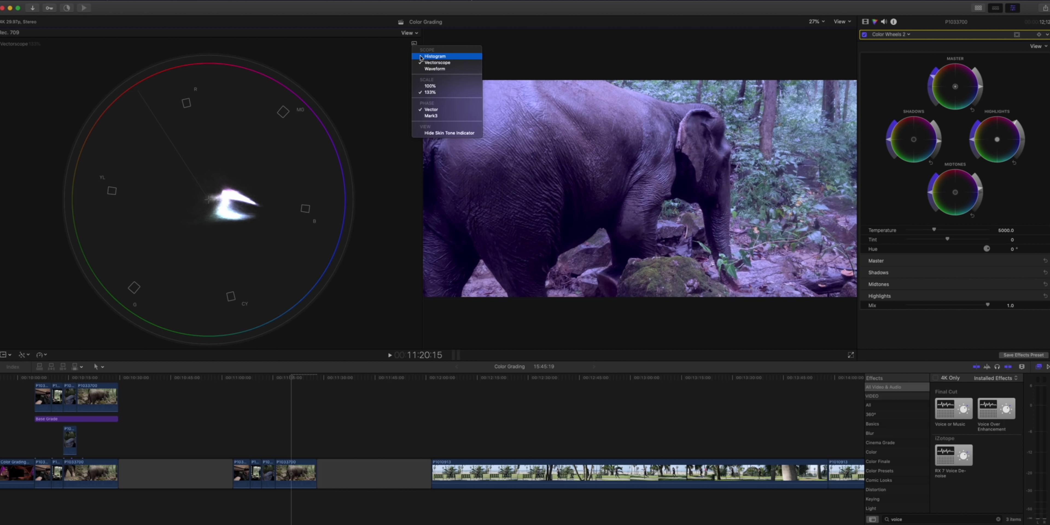
{"action": "left_click", "coordinate": [434, 68]}
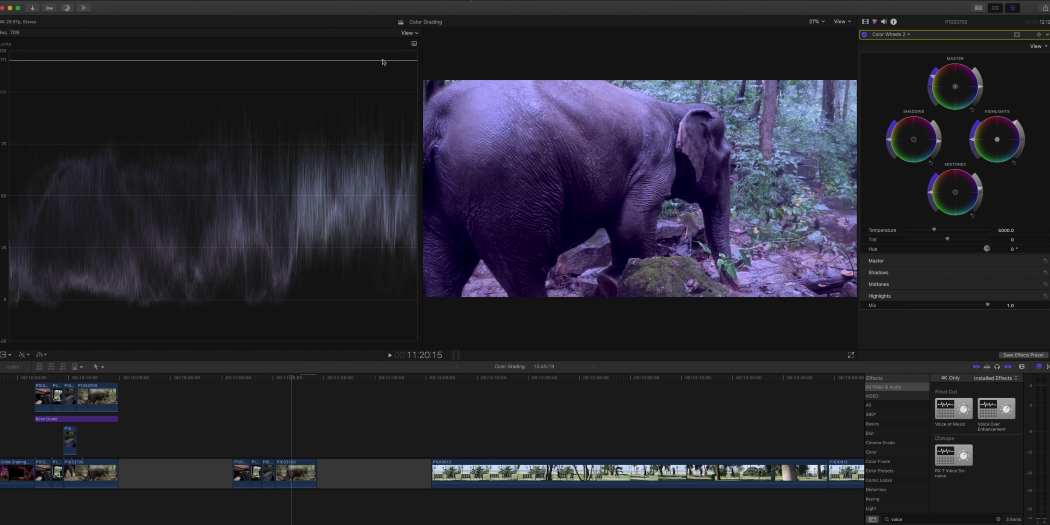
{"action": "left_click", "coordinate": [413, 43]}
{"action": "left_click", "coordinate": [437, 86]}
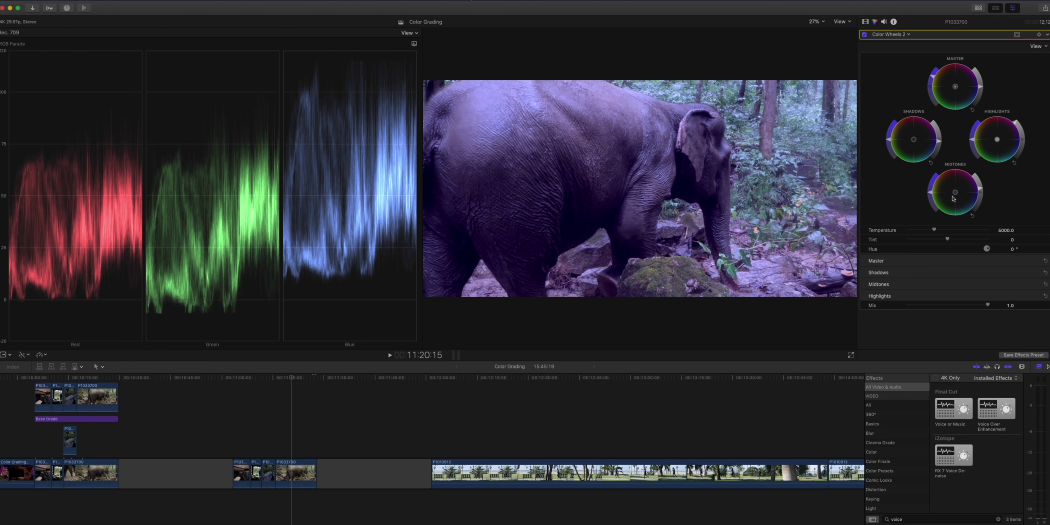
{"action": "mouse_move", "coordinate": [933, 229]}
{"action": "left_mouse_down"}
{"action": "mouse_move", "coordinate": [987, 230]}
{"action": "mouse_move", "coordinate": [946, 240]}
{"action": "left_mouse_up"}
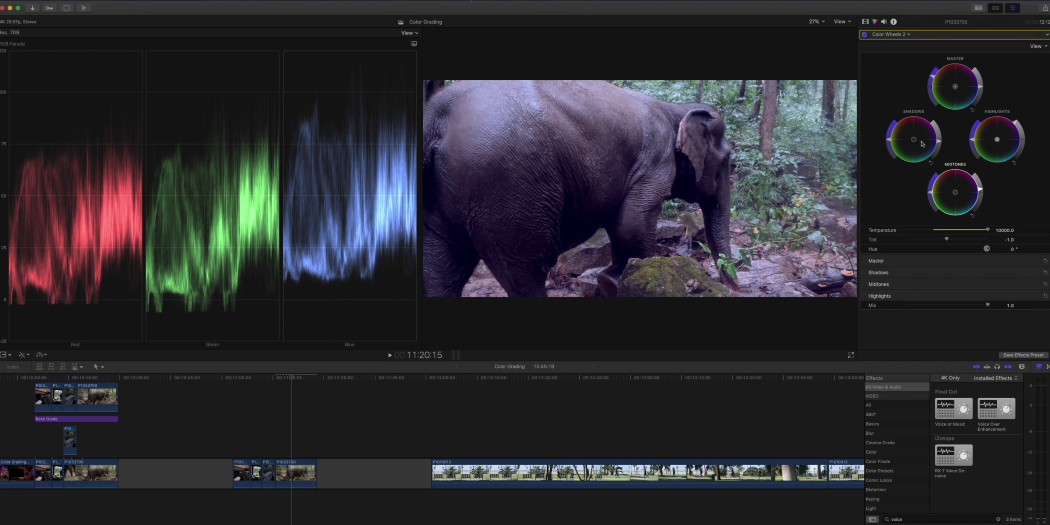
Push the Shadows and Midtones wheel pucks toward yellow to remove the blue cast
{"action": "left_click_drag", "start_coordinate": [913, 139], "coordinate": [910, 138]}
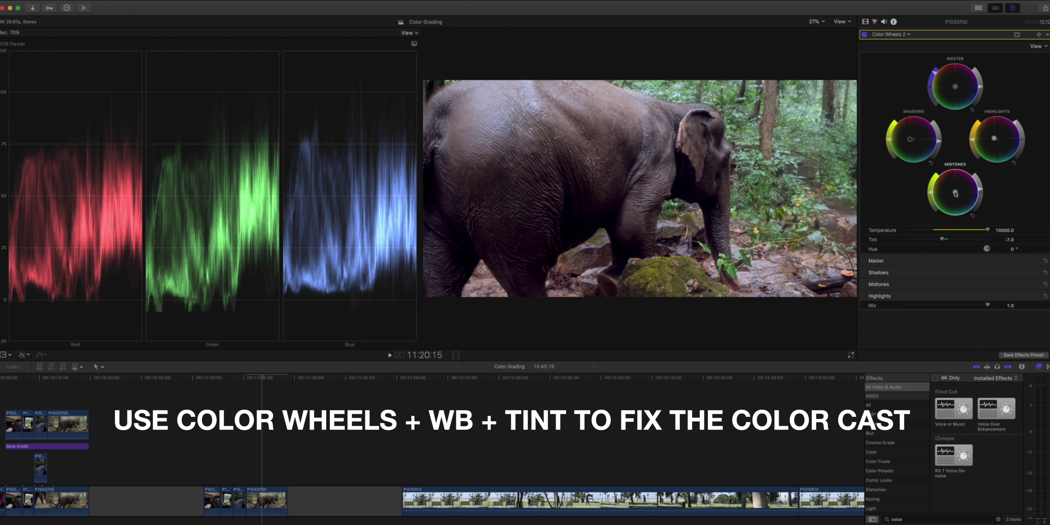
{"action": "left_click_drag", "start_coordinate": [955, 192], "coordinate": [950, 193]}
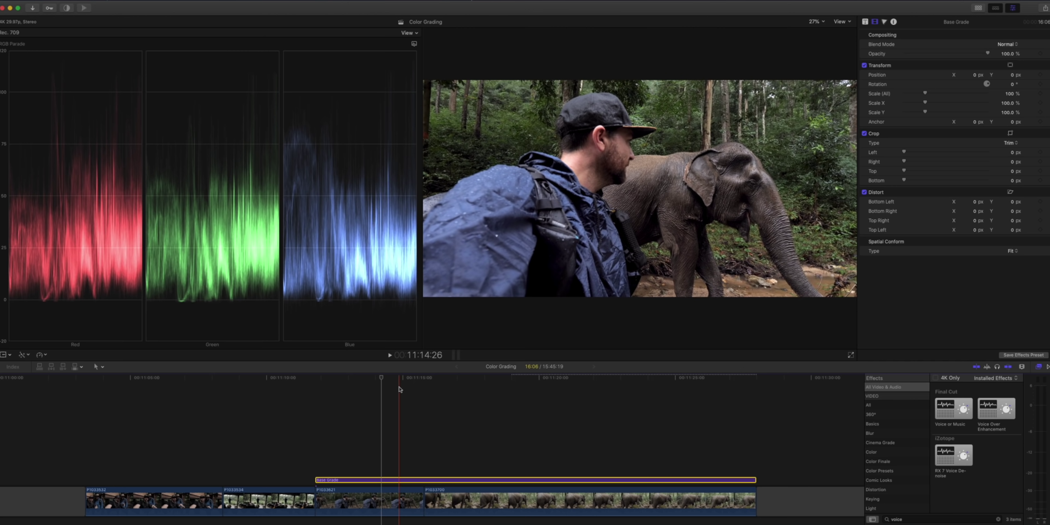
On a later elephant shot, push the adjustment layer's Master wheel toward orange, then reset it
{"action": "left_click", "coordinate": [512, 380]}
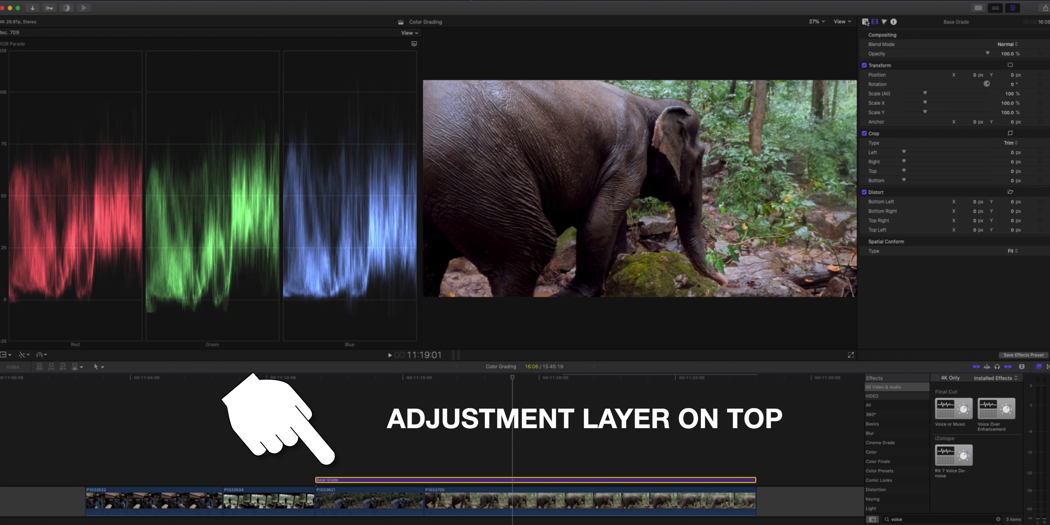
{"action": "left_click", "coordinate": [865, 21]}
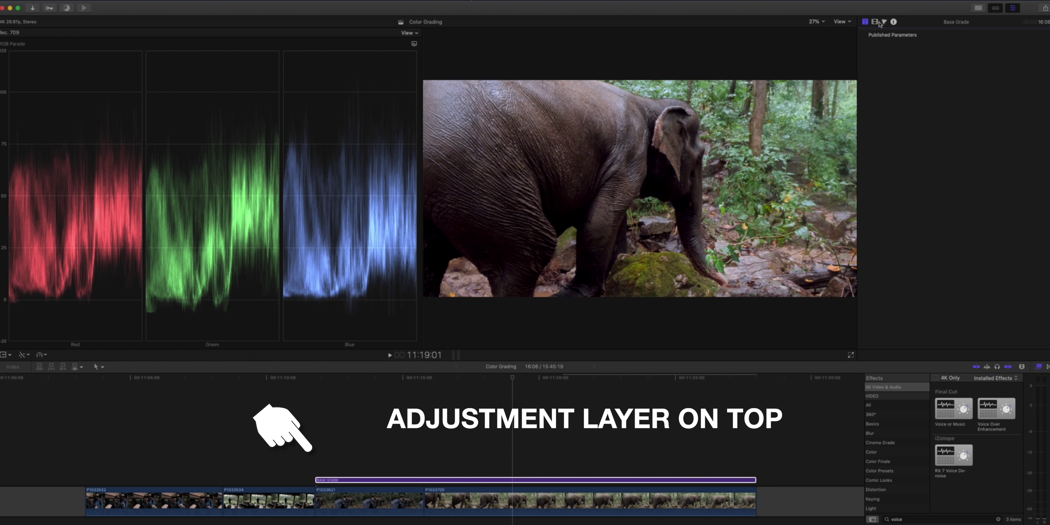
{"action": "left_click", "coordinate": [875, 22]}
{"action": "left_click", "coordinate": [884, 22]}
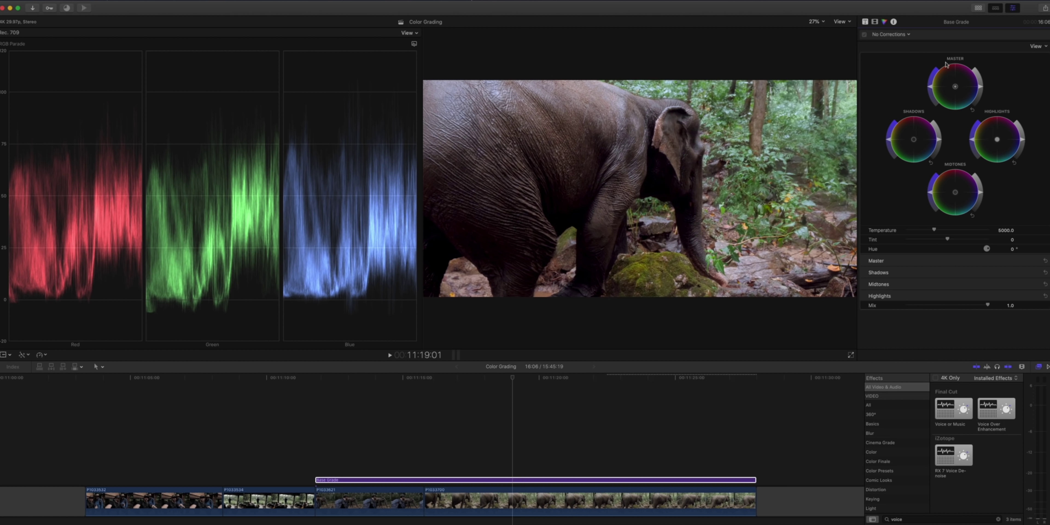
{"action": "left_click_drag", "start_coordinate": [955, 87], "coordinate": [851, 39]}
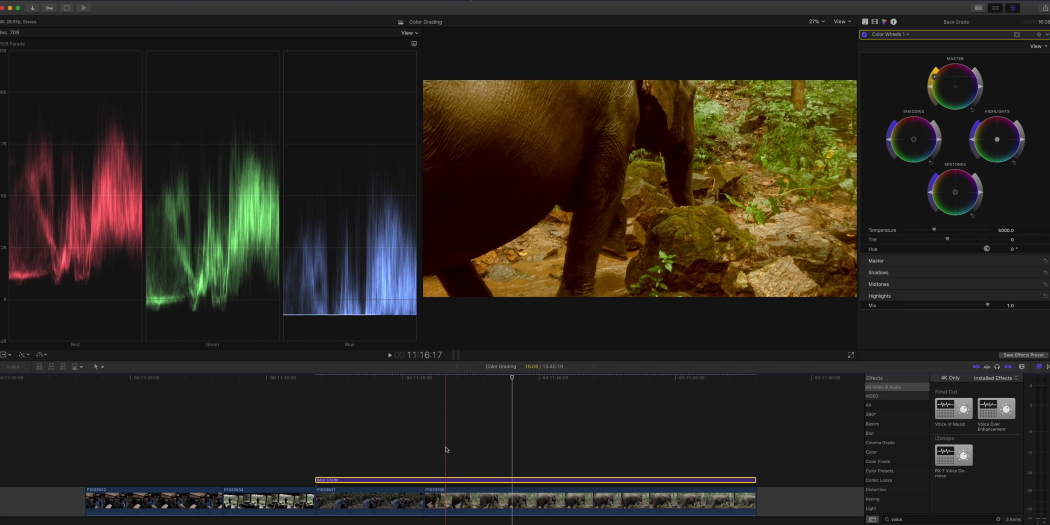
{"action": "left_click", "coordinate": [973, 111]}
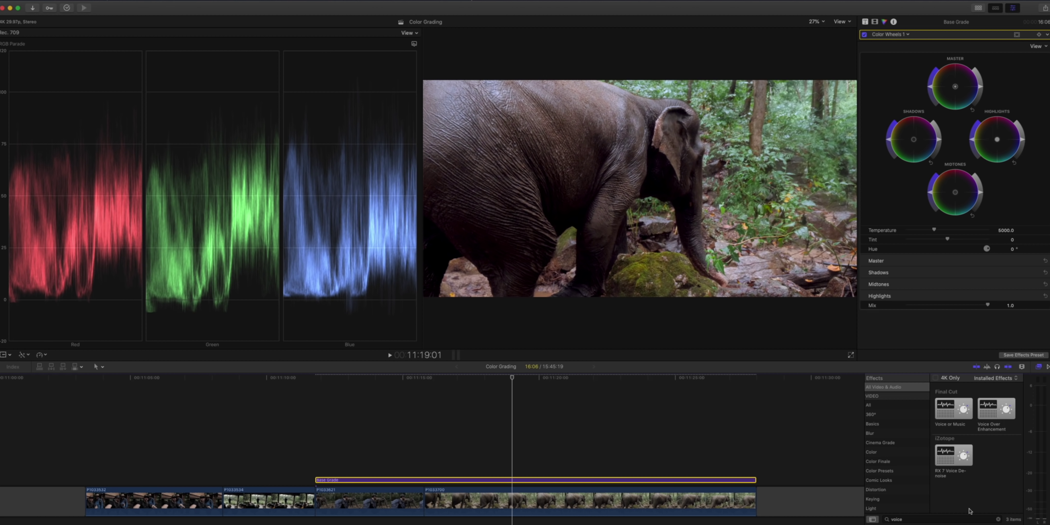
Apply the Custom LUT effect to the Base Grade adjustment layer and load the Red Teal LUT
{"action": "left_click", "coordinate": [978, 518]}
{"action": "type", "text": "lut"}
{"action": "left_click_drag", "start_coordinate": [962, 410], "coordinate": [738, 476]}
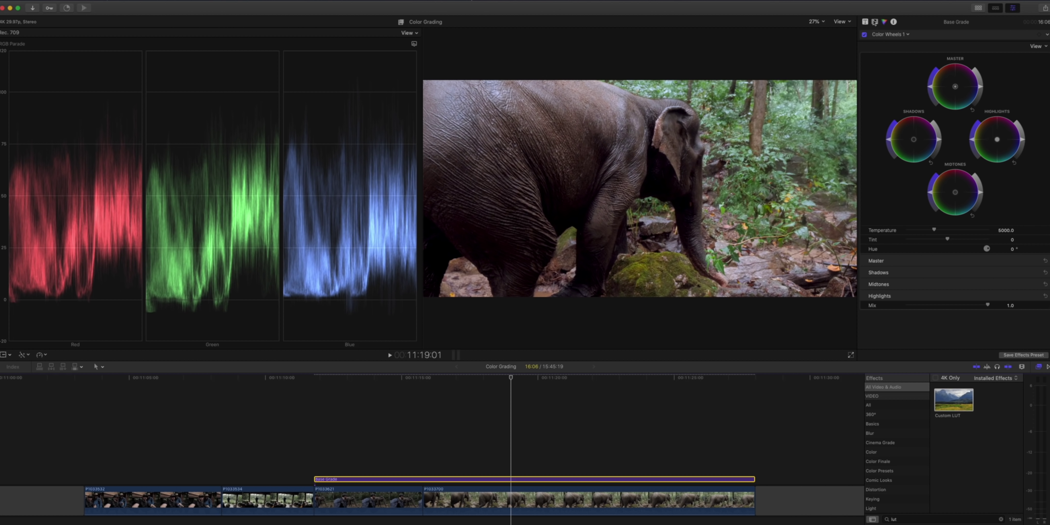
{"action": "left_click", "coordinate": [874, 21]}
{"action": "left_click", "coordinate": [937, 64]}
{"action": "left_click", "coordinate": [931, 89]}
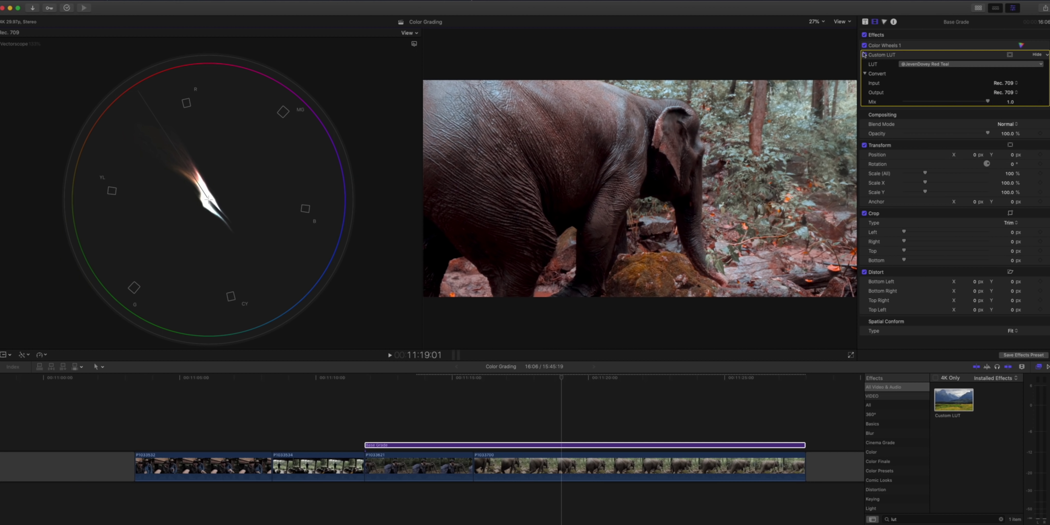
Toggle the Custom LUT off and on, then lower its Mix to 0.26 on the man-with-elephant shot
{"action": "left_click", "coordinate": [864, 55]}
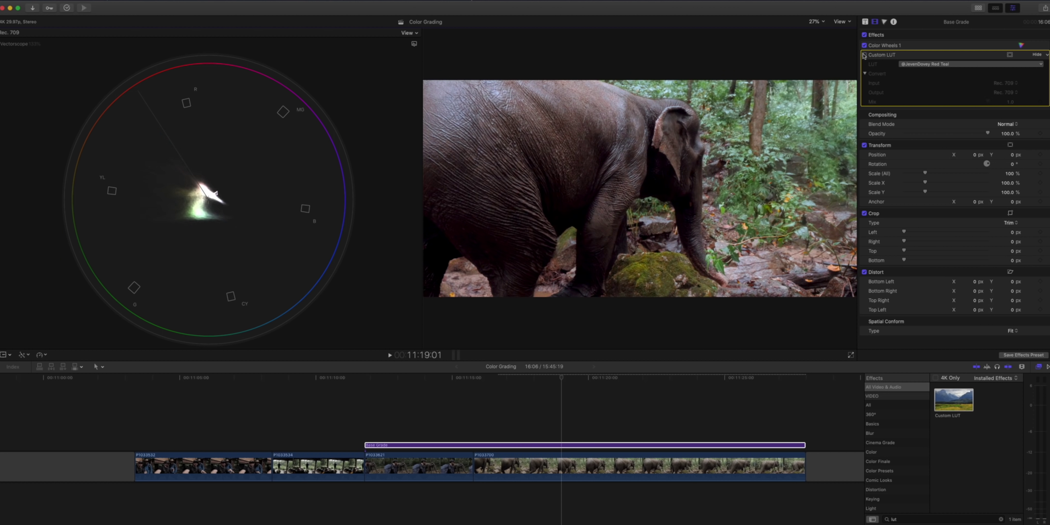
{"action": "left_click", "coordinate": [864, 54]}
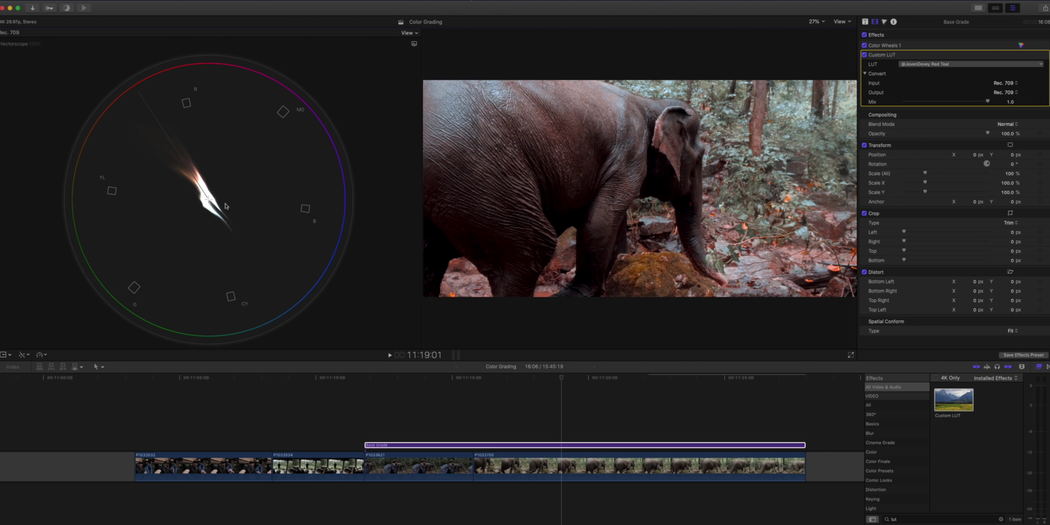
{"action": "left_click", "coordinate": [466, 445]}
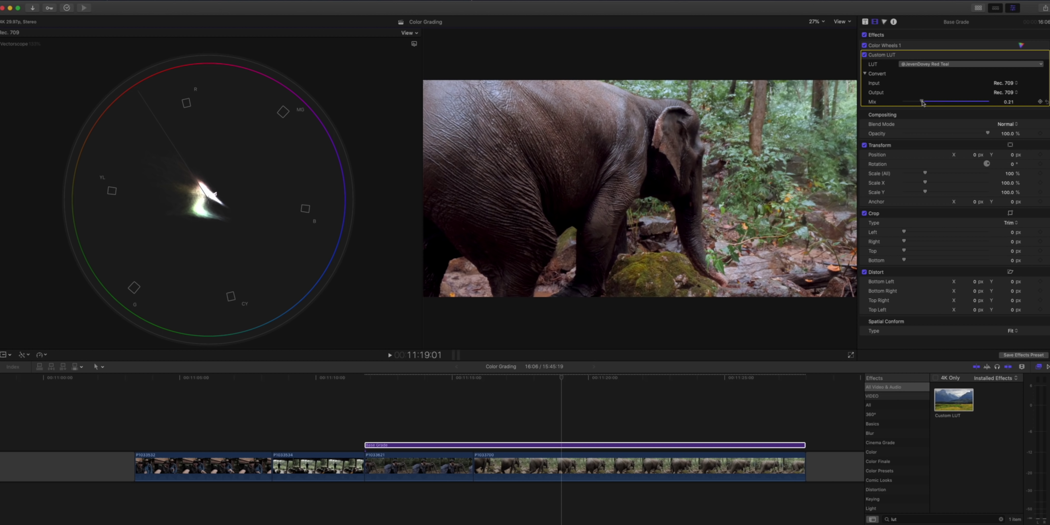
{"action": "mouse_move", "coordinate": [922, 103]}
{"action": "left_mouse_down"}
{"action": "mouse_move", "coordinate": [889, 103]}
{"action": "mouse_move", "coordinate": [925, 103]}
{"action": "left_mouse_up"}
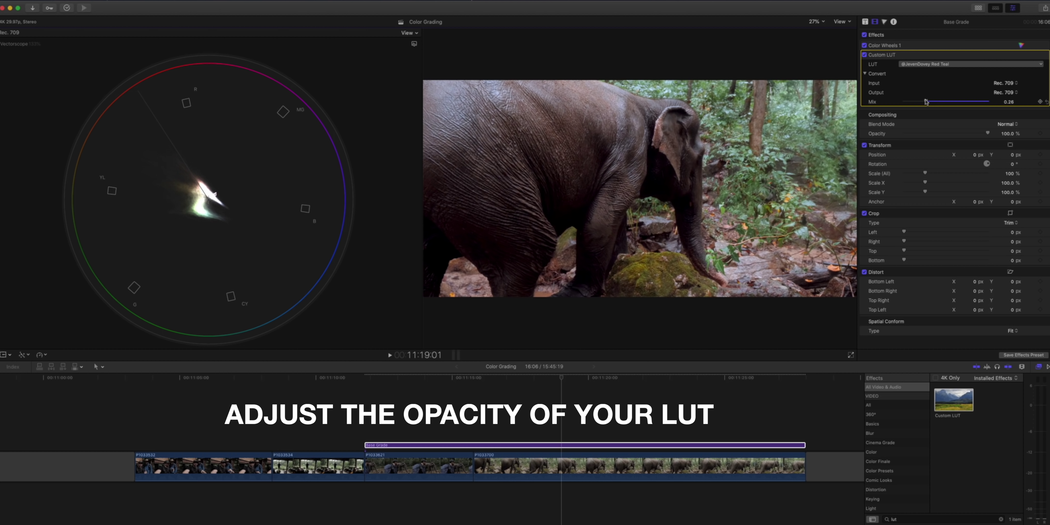
Play back the graded elephant footage, then return to the man-with-elephant shot
{"action": "left_click", "coordinate": [490, 393]}
{"action": "key", "text": "space"}
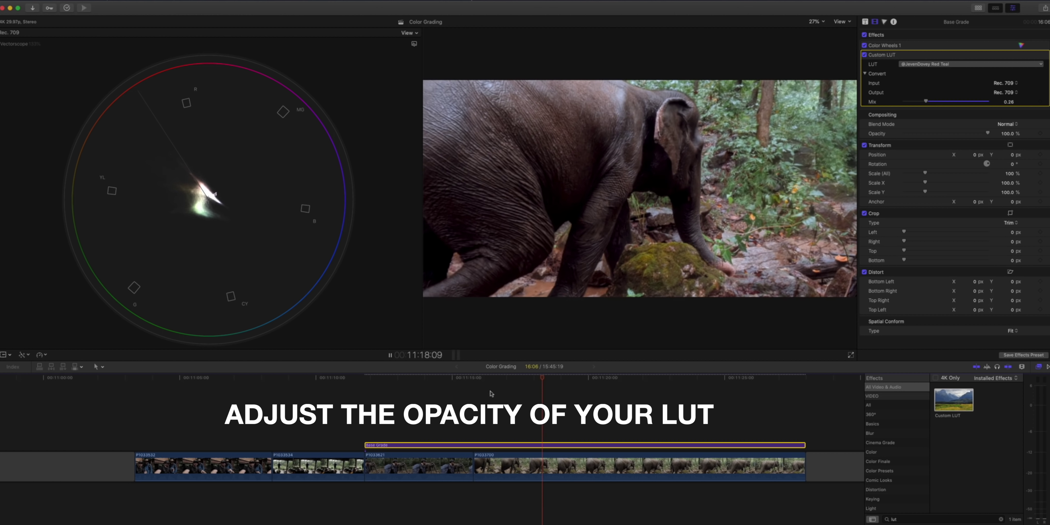
{"action": "left_click", "coordinate": [418, 398]}
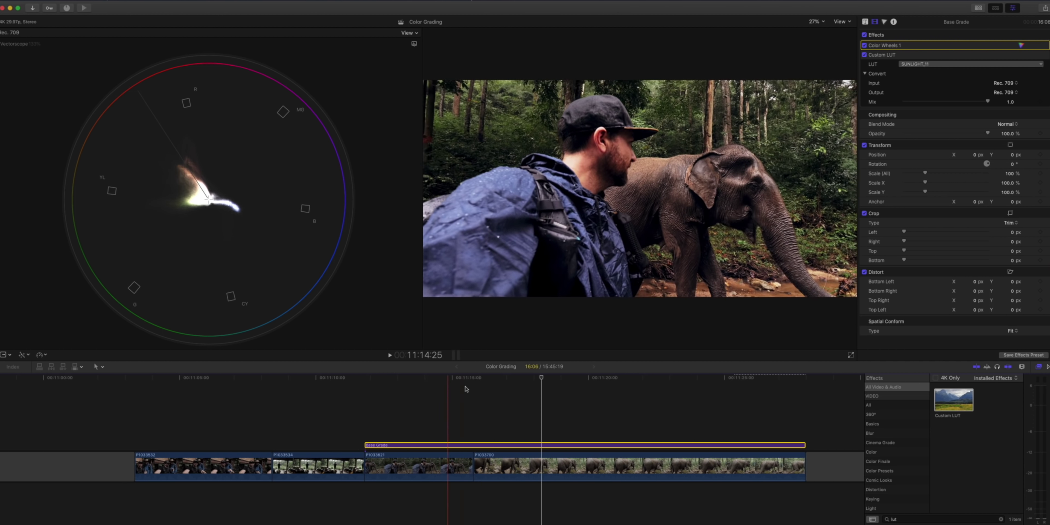
Lower the Custom LUT Mix to about 0.45, review it in playback, then disable the LUT
{"action": "left_click", "coordinate": [434, 379]}
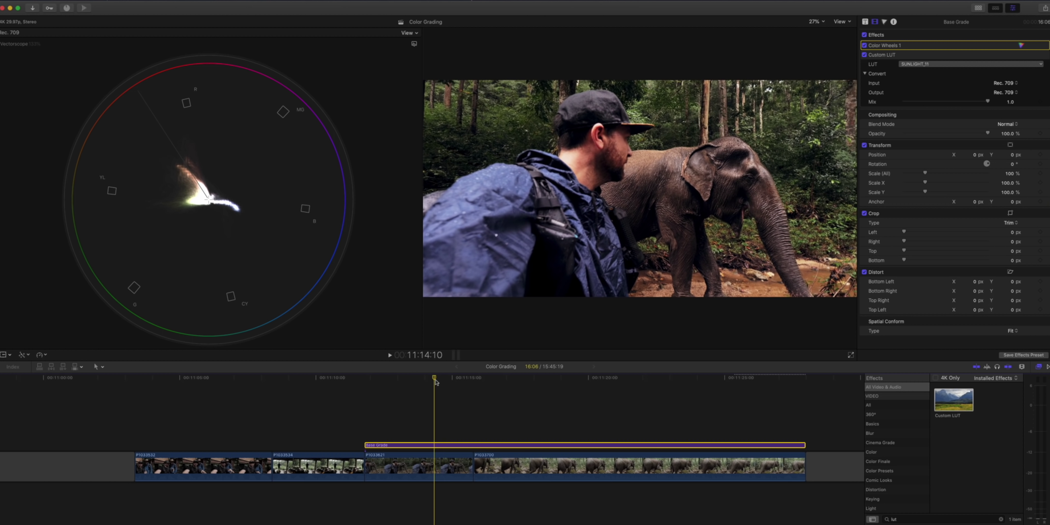
{"action": "left_click_drag", "start_coordinate": [989, 104], "coordinate": [941, 105]}
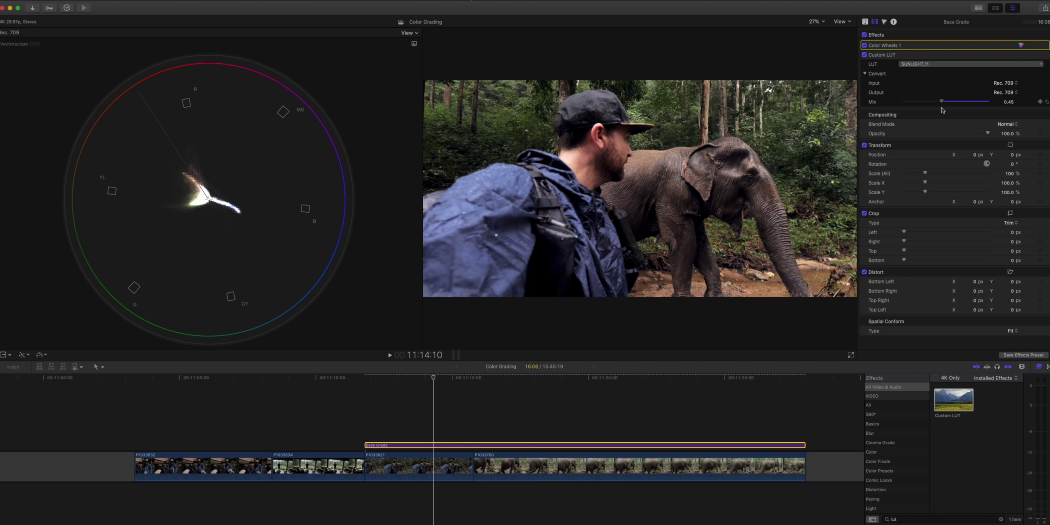
{"action": "key", "text": "space"}
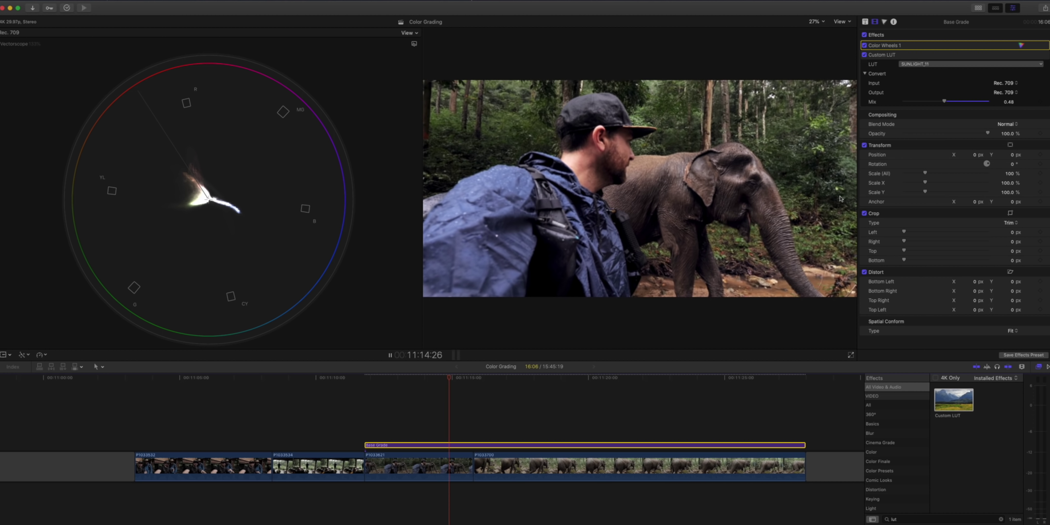
{"action": "key", "text": "space"}
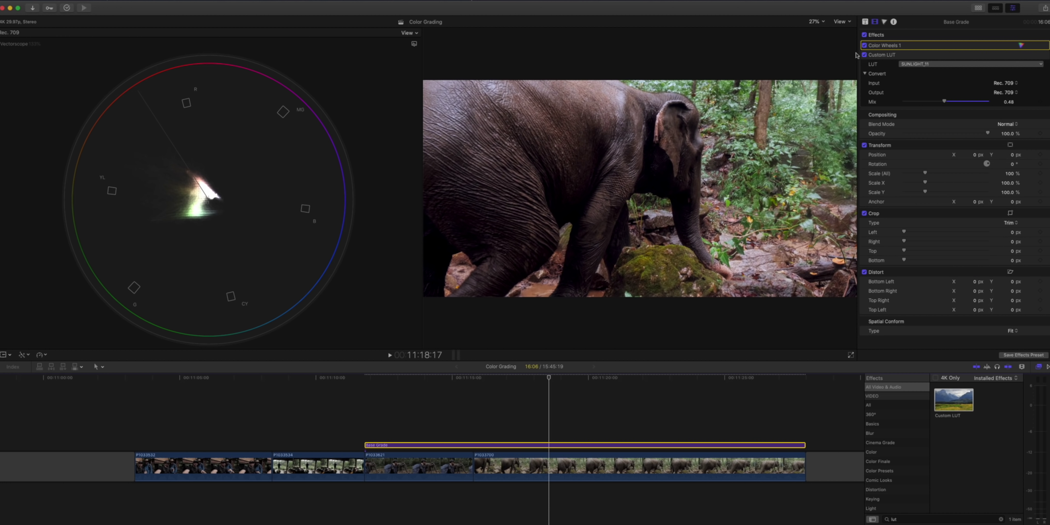
{"action": "left_click", "coordinate": [863, 55]}
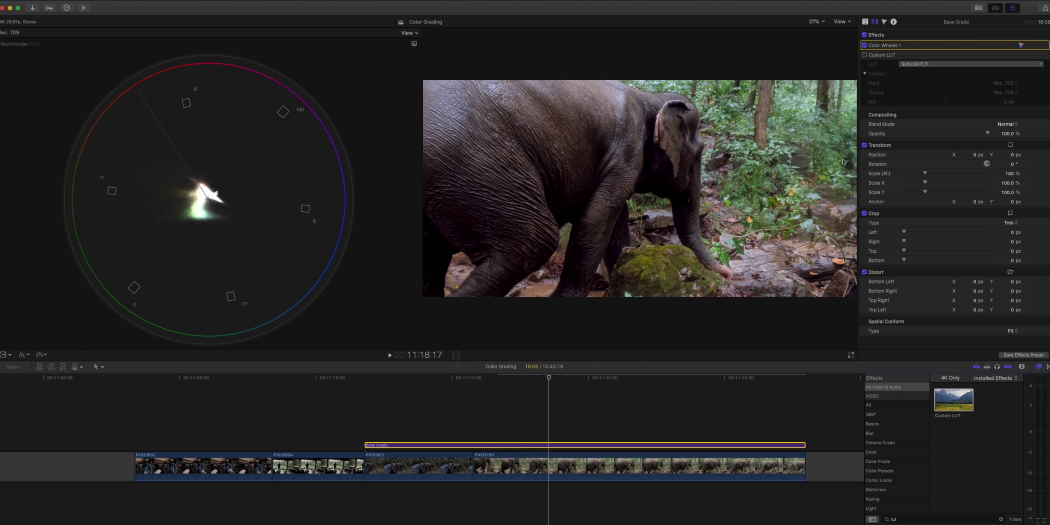
In Color Wheels 1, nudge the highlights, shadows and midtones pucks slightly and raise Tint to 10
{"action": "left_click", "coordinate": [1020, 45]}
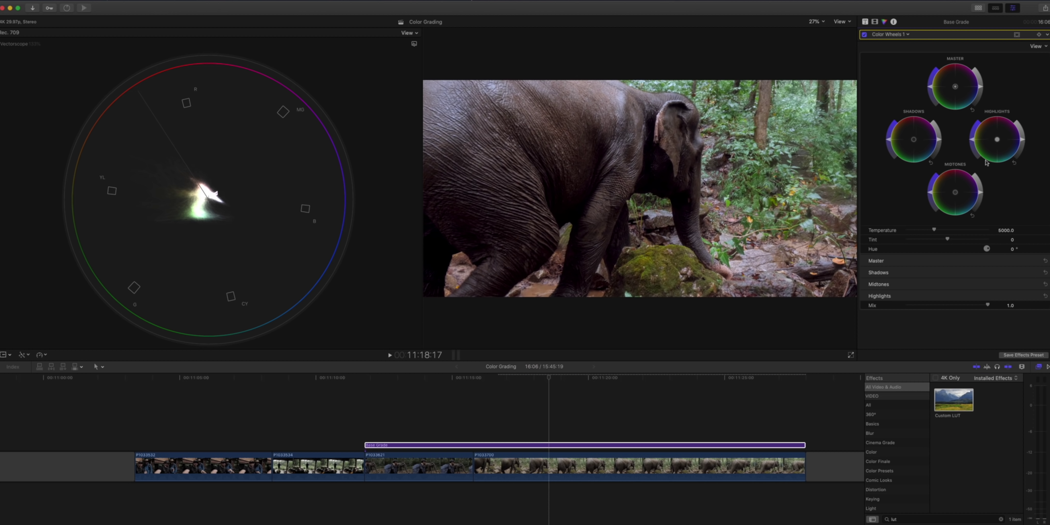
{"action": "left_click_drag", "start_coordinate": [998, 143], "coordinate": [996, 141]}
{"action": "left_click_drag", "start_coordinate": [913, 140], "coordinate": [914, 142]}
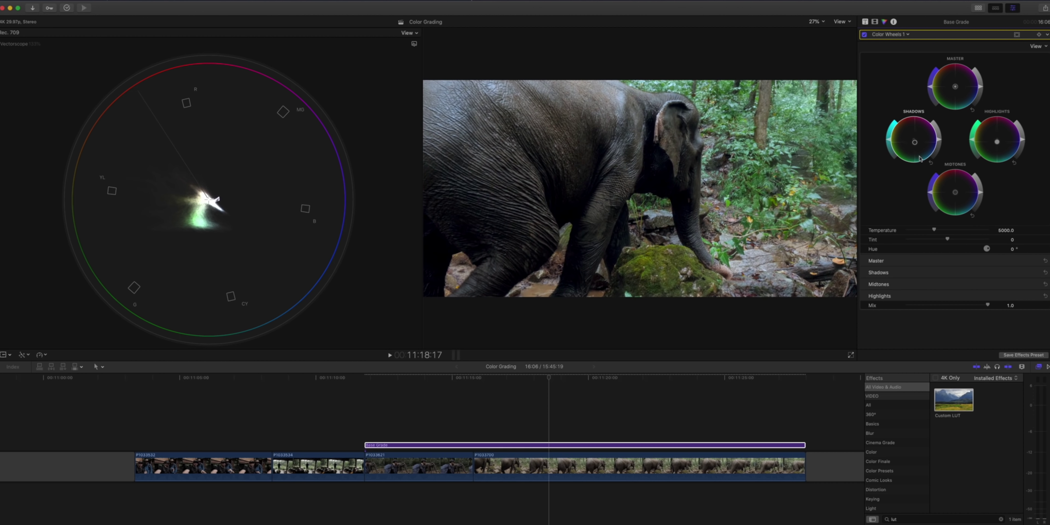
{"action": "left_click_drag", "start_coordinate": [955, 192], "coordinate": [952, 186]}
{"action": "left_click_drag", "start_coordinate": [947, 240], "coordinate": [950, 229]}
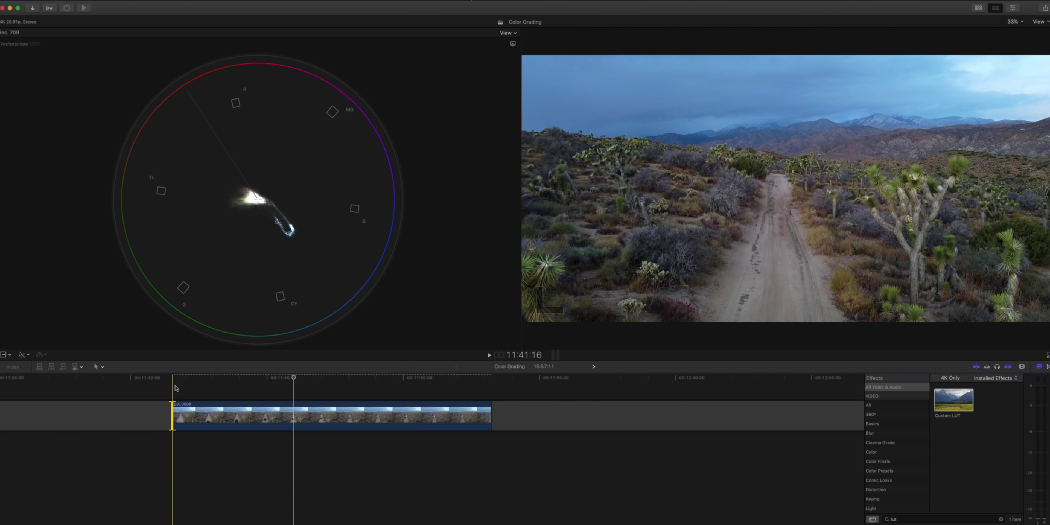
{"action": "key", "text": "space"}
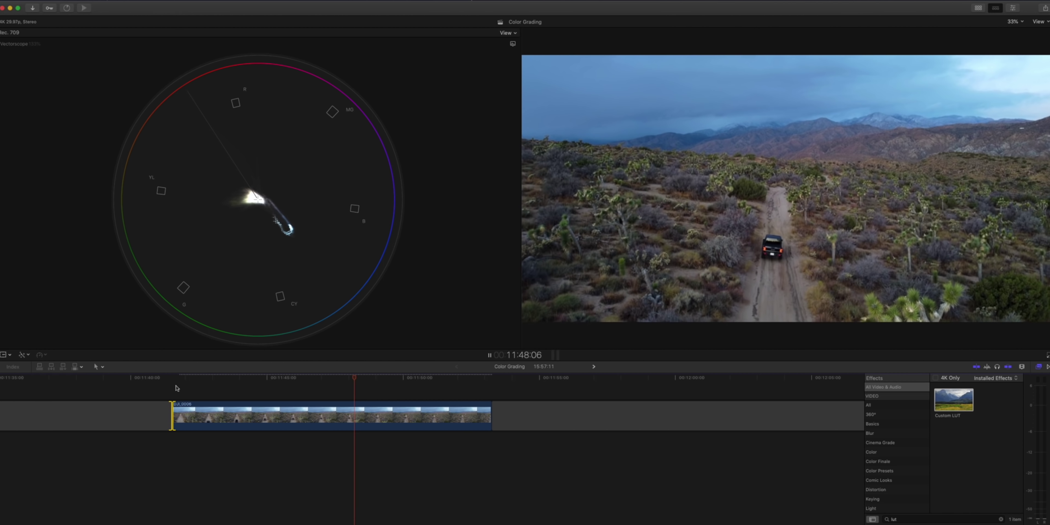
{"action": "key", "text": "space"}
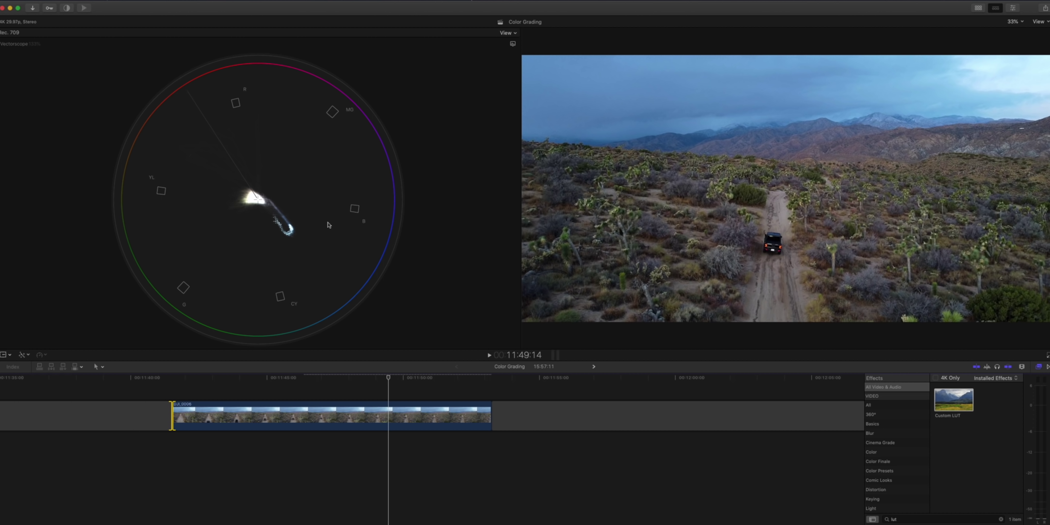
{"action": "left_click", "coordinate": [512, 33]}
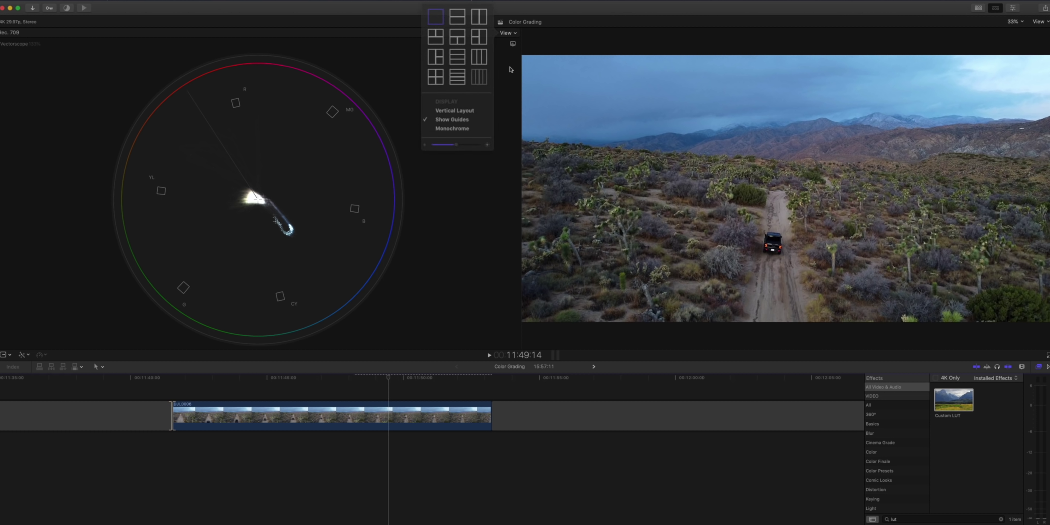
Switch the scope to RGB Parade, then to a Luma waveform reading the desert-road clip
{"action": "left_click", "coordinate": [512, 42]}
{"action": "left_click", "coordinate": [530, 70]}
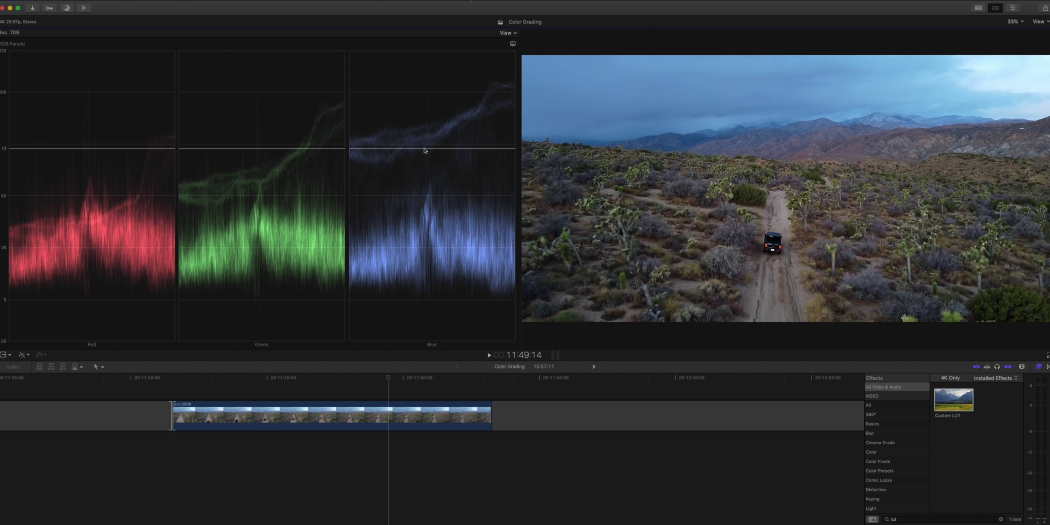
{"action": "left_click", "coordinate": [508, 32]}
{"action": "left_click", "coordinate": [529, 123]}
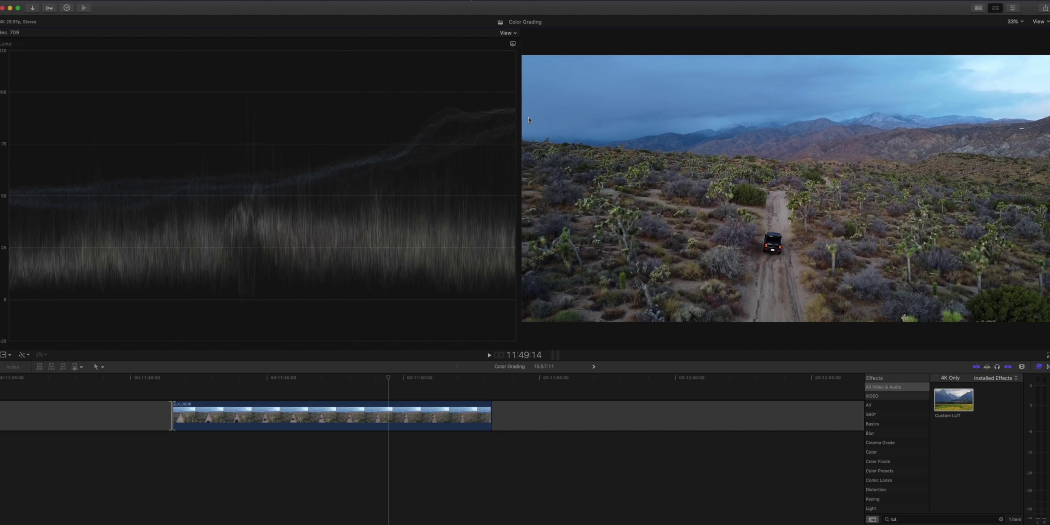